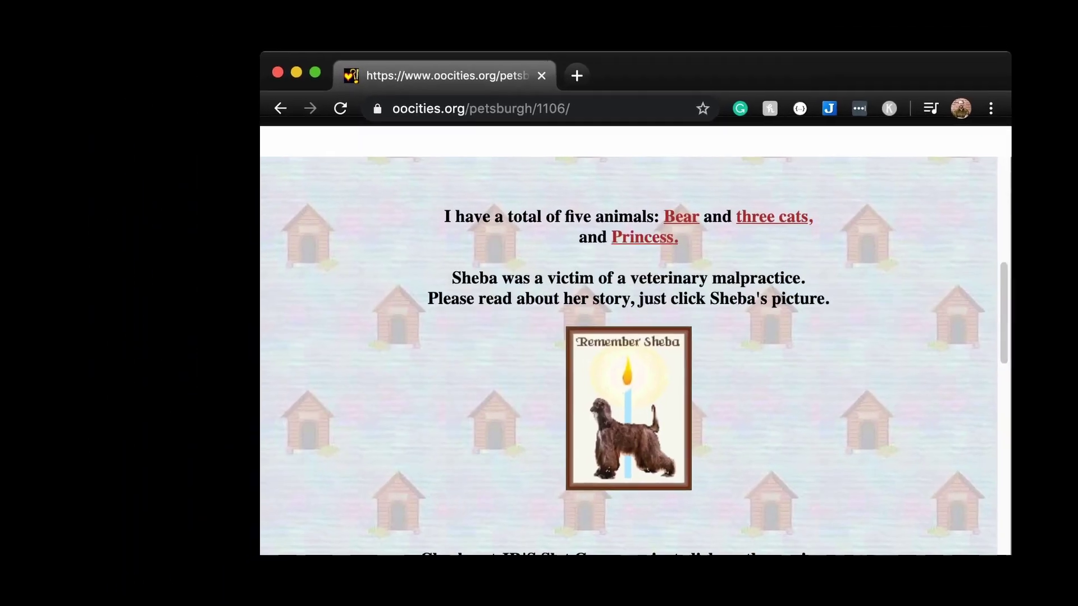
{"action": "scroll", "coordinate": [636, 354], "scroll_direction": "down", "scroll_amount": 5}
{"action": "scroll", "coordinate": [636, 354], "scroll_direction": "down", "scroll_amount": 2}
{"action": "scroll", "coordinate": [636, 353], "scroll_direction": "down", "scroll_amount": 4}
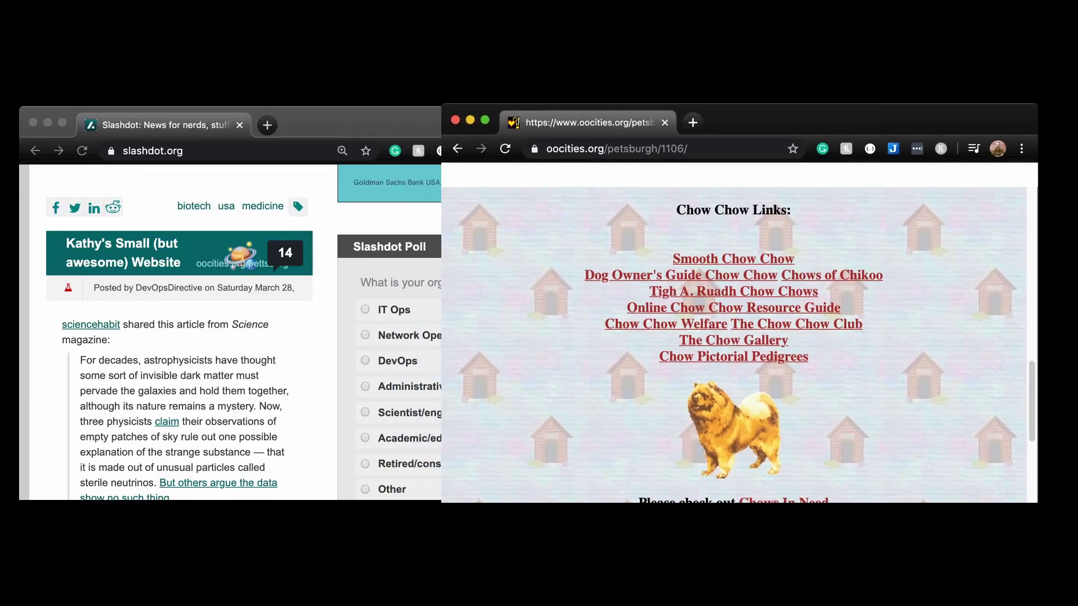
{"action": "scroll", "coordinate": [739, 337], "scroll_direction": "down", "scroll_amount": 3}
{"action": "scroll", "coordinate": [740, 337], "scroll_direction": "down", "scroll_amount": 2}
{"action": "scroll", "coordinate": [739, 337], "scroll_direction": "down", "scroll_amount": 3}
{"action": "scroll", "coordinate": [740, 338], "scroll_direction": "down", "scroll_amount": 4}
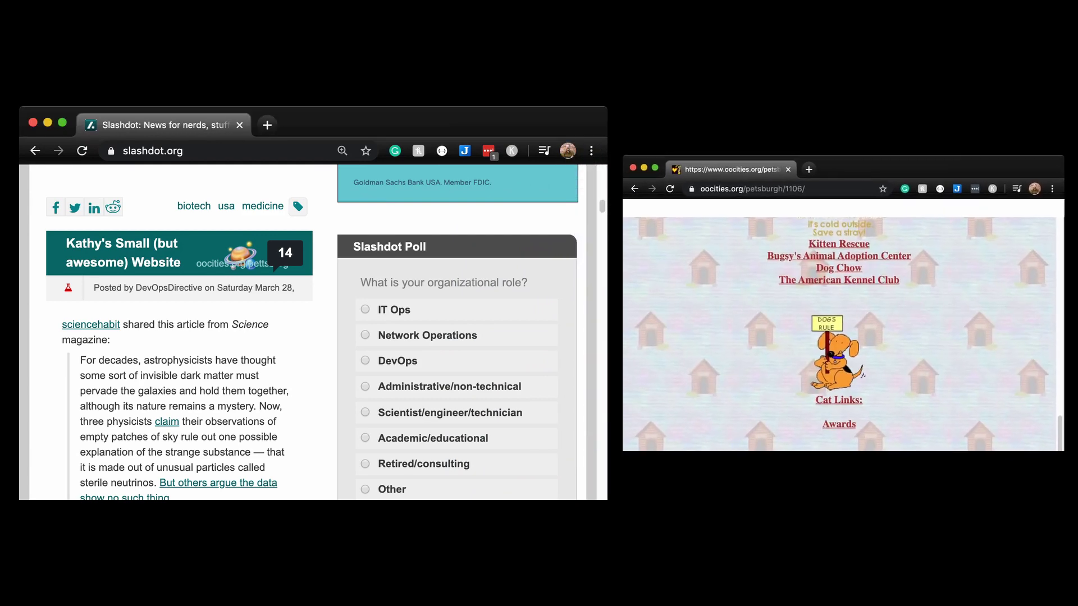
{"action": "scroll", "coordinate": [842, 329], "scroll_direction": "up", "scroll_amount": 4}
{"action": "scroll", "coordinate": [842, 328], "scroll_direction": "up", "scroll_amount": 4}
{"action": "scroll", "coordinate": [842, 328], "scroll_direction": "up", "scroll_amount": 4}
Highlight the Slashdot story title, then select the pet site's full web address
{"action": "left_click_drag", "start_coordinate": [65, 244], "coordinate": [290, 263]}
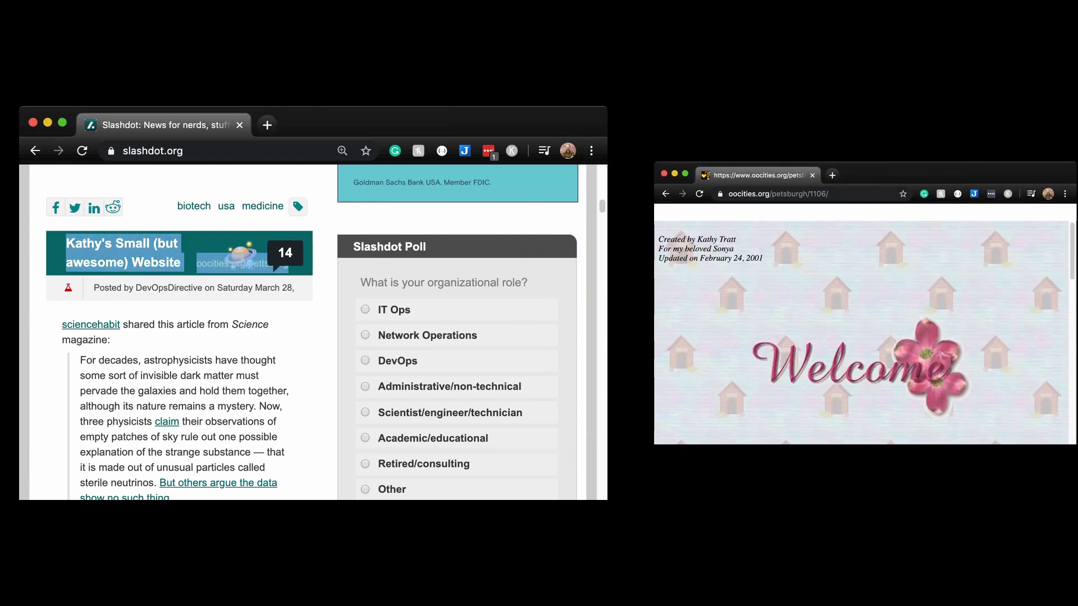
{"action": "double_click", "coordinate": [762, 194]}
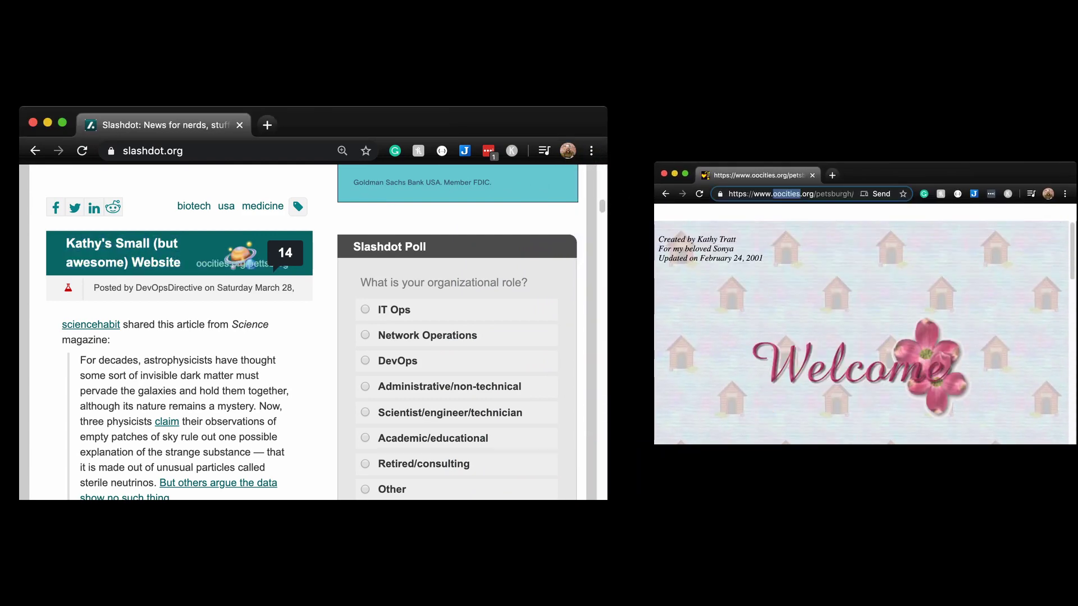
{"action": "triple_click", "coordinate": [762, 194]}
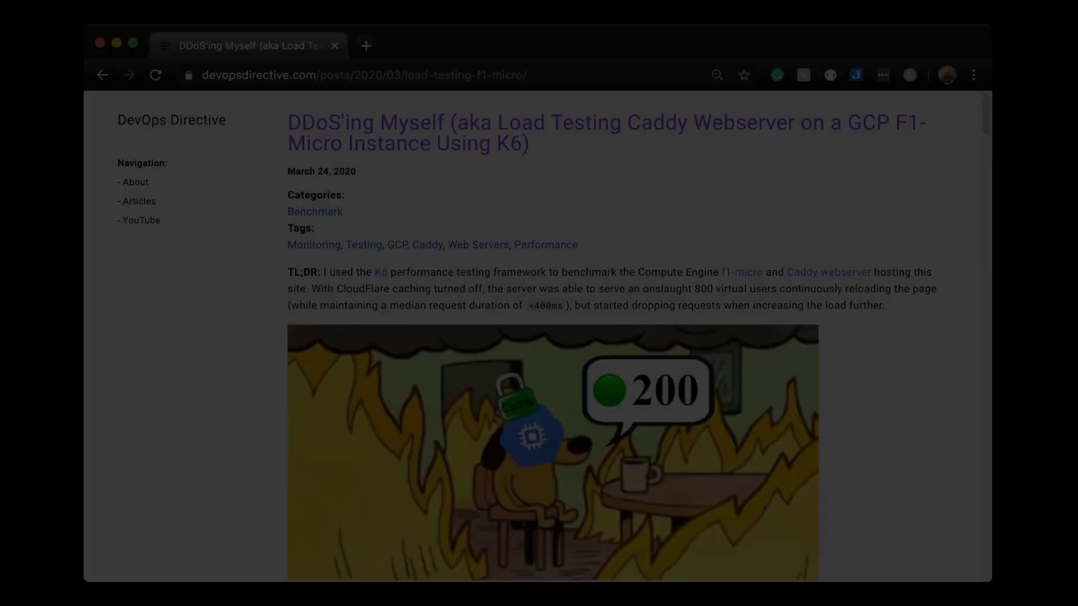
{"action": "scroll", "coordinate": [539, 337], "scroll_direction": "down", "scroll_amount": 1}
{"action": "scroll", "coordinate": [539, 337], "scroll_direction": "down", "scroll_amount": 5}
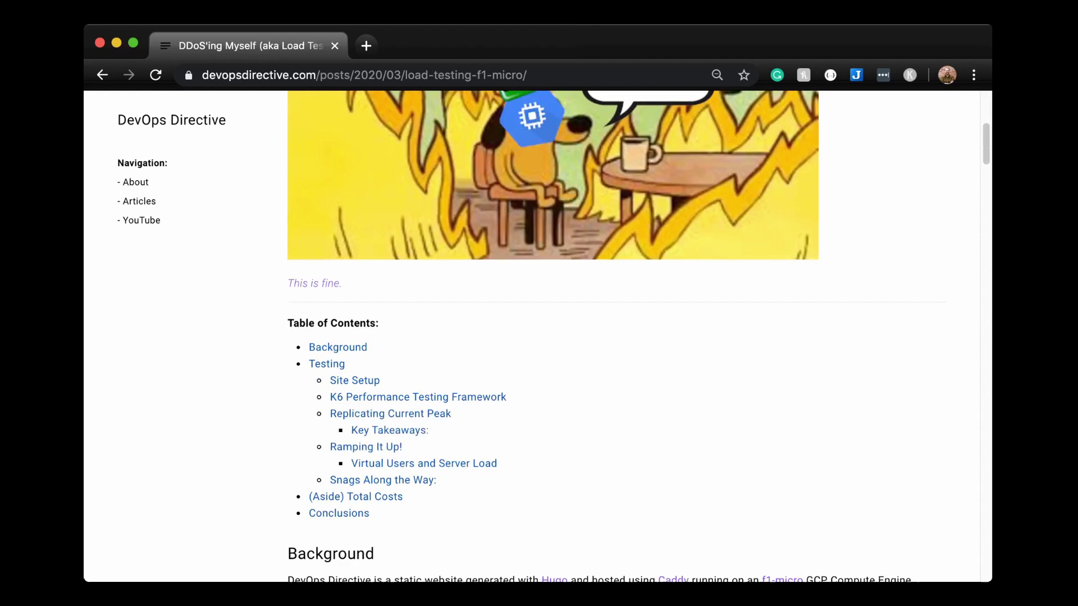
{"action": "scroll", "coordinate": [539, 337], "scroll_direction": "down", "scroll_amount": 10}
{"action": "scroll", "coordinate": [539, 337], "scroll_direction": "down", "scroll_amount": 3}
{"action": "scroll", "coordinate": [539, 337], "scroll_direction": "down", "scroll_amount": 2}
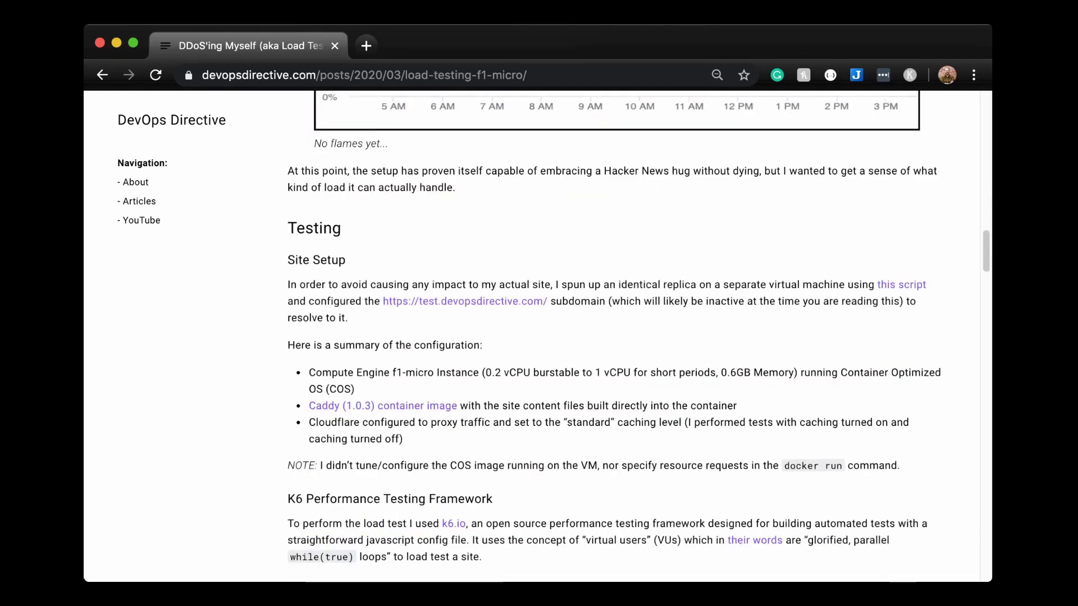
{"action": "scroll", "coordinate": [539, 337], "scroll_direction": "down", "scroll_amount": 5}
{"action": "scroll", "coordinate": [538, 337], "scroll_direction": "down", "scroll_amount": 6}
{"action": "scroll", "coordinate": [540, 336], "scroll_direction": "down", "scroll_amount": 6}
{"action": "scroll", "coordinate": [539, 336], "scroll_direction": "down", "scroll_amount": 6}
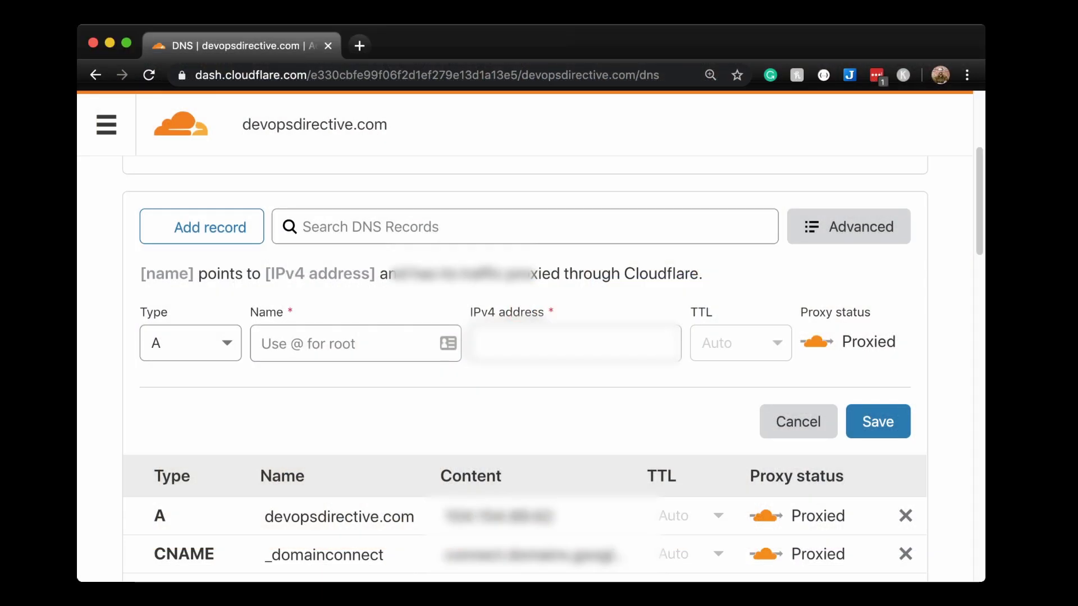
{"action": "type", "text": "test"}
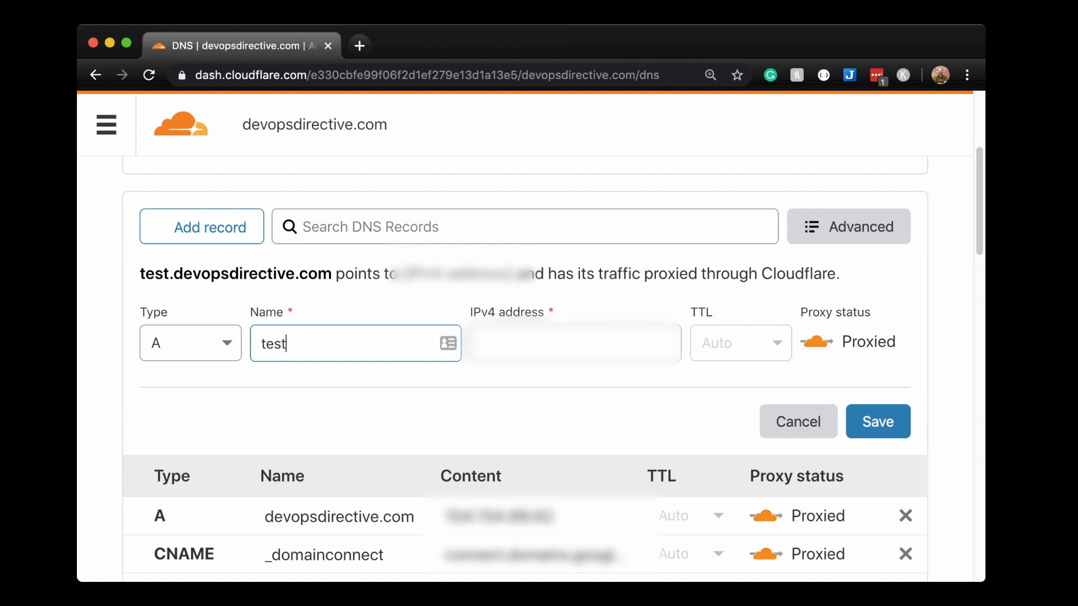
Paste the test server's IPv4 address into the test record and save it
{"action": "key", "text": "Tab"}
{"action": "key", "text": "super+v"}
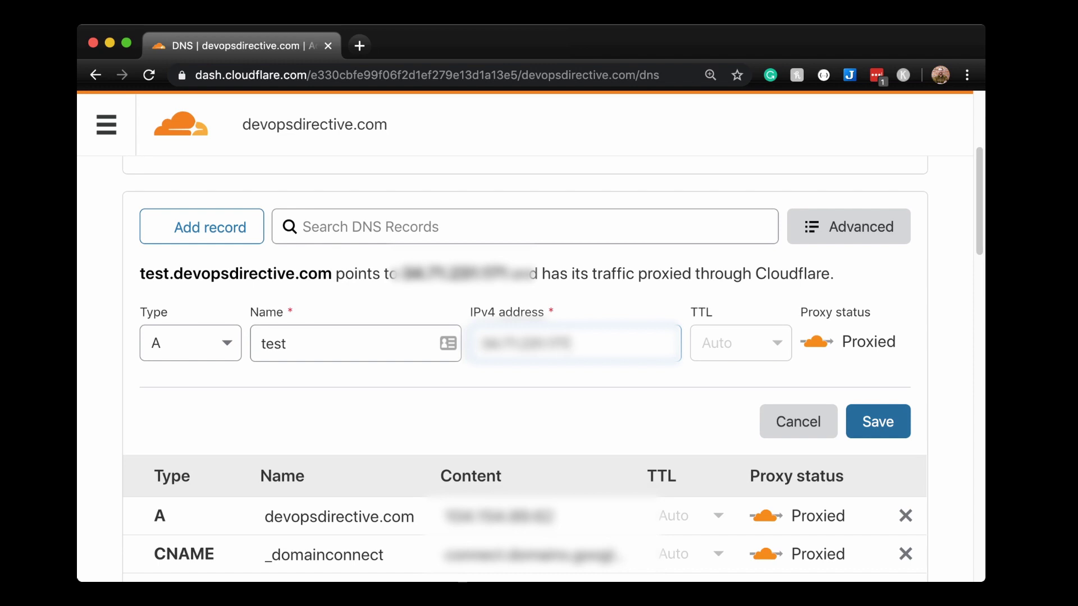
{"action": "left_click", "coordinate": [878, 421]}
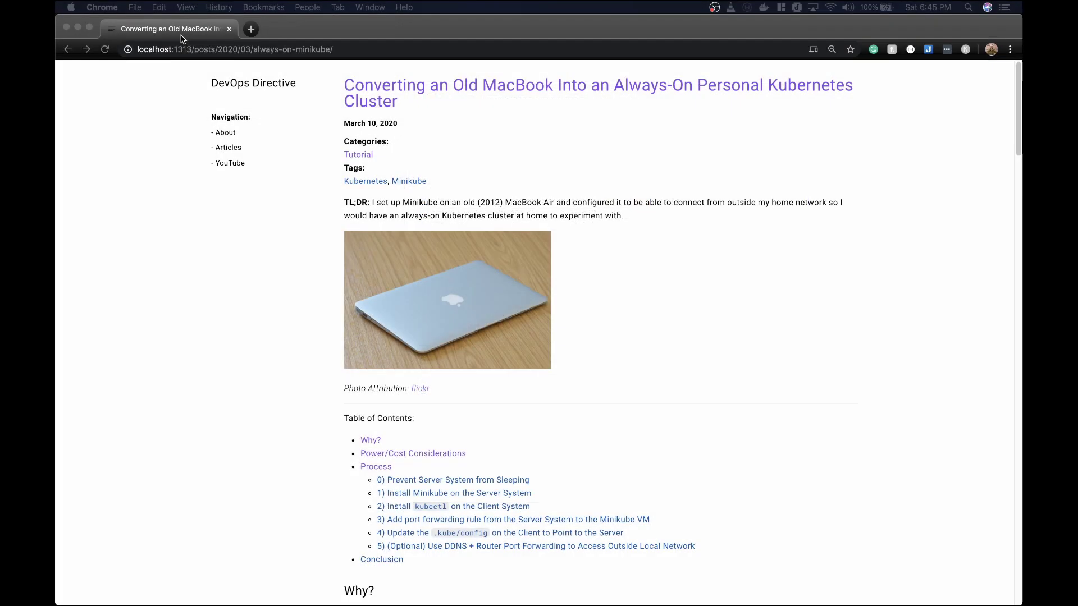
In the developer tools Network panel, clear old requests and reload the local blog page
{"action": "left_click", "coordinate": [186, 7]}
{"action": "mouse_move", "coordinate": [252, 158]}
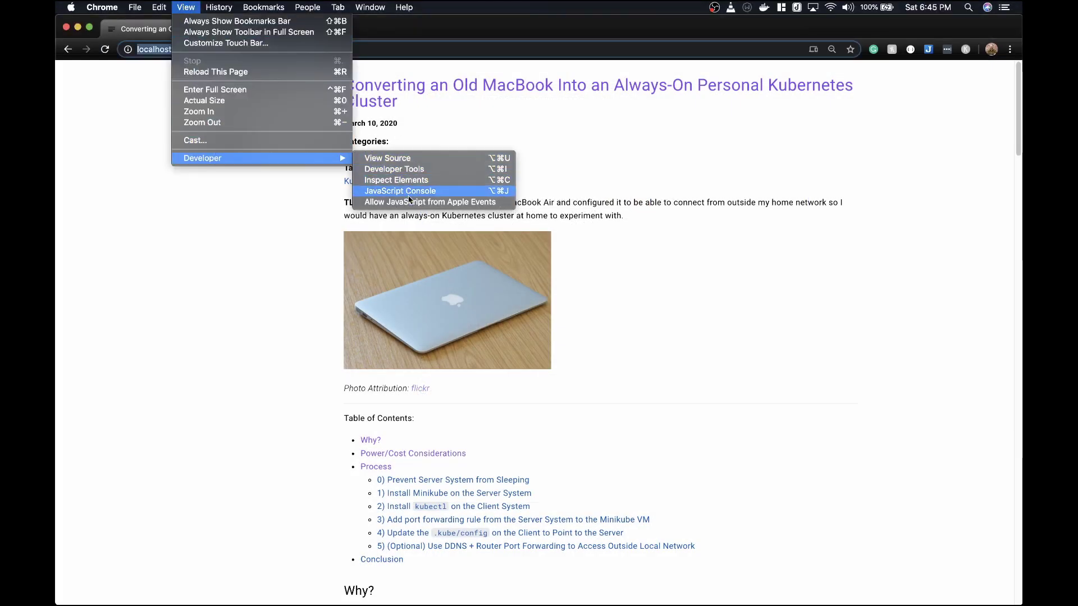
{"action": "left_click", "coordinate": [513, 210]}
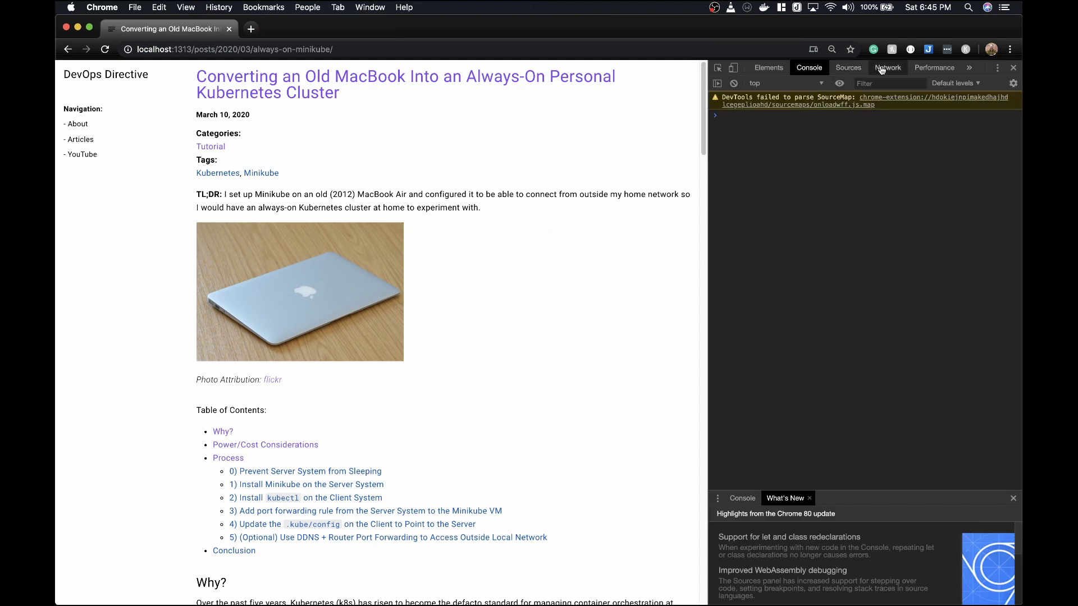
{"action": "left_click", "coordinate": [887, 67]}
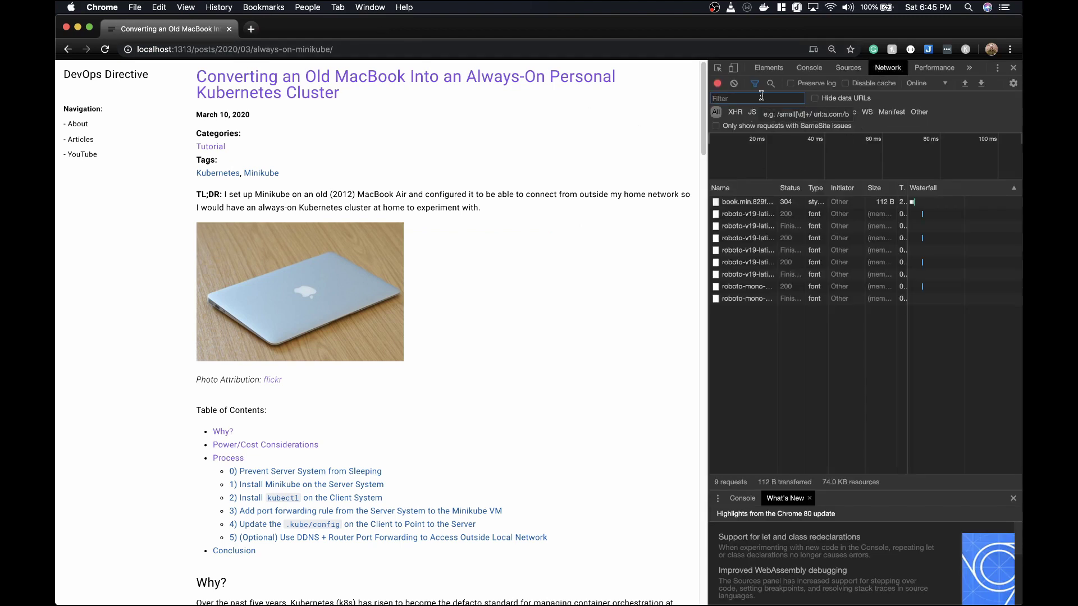
{"action": "left_click", "coordinate": [733, 83]}
{"action": "left_click", "coordinate": [496, 48]}
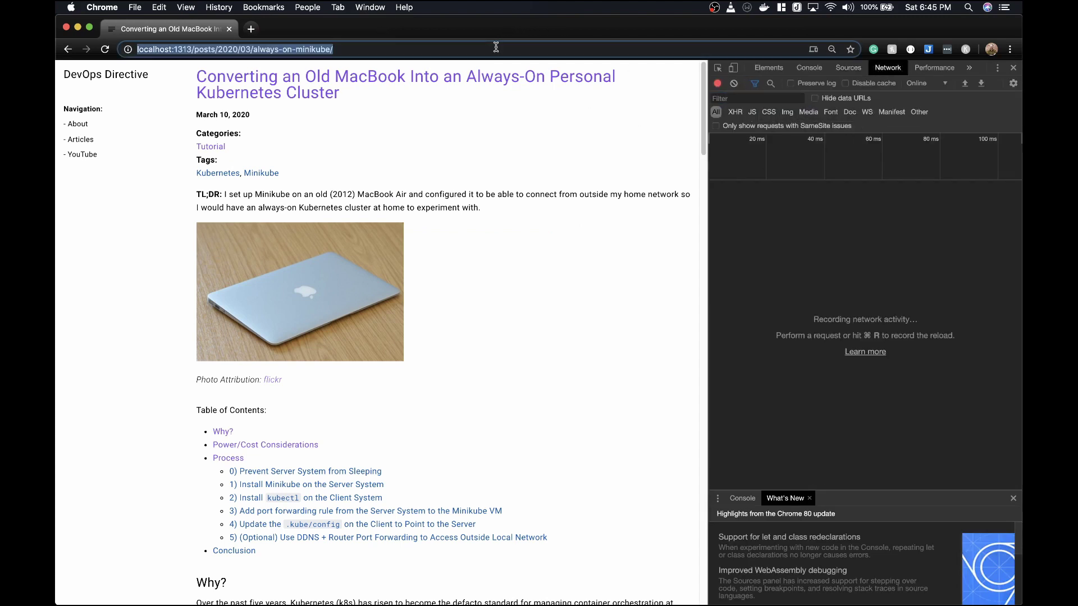
{"action": "key", "text": "Return"}
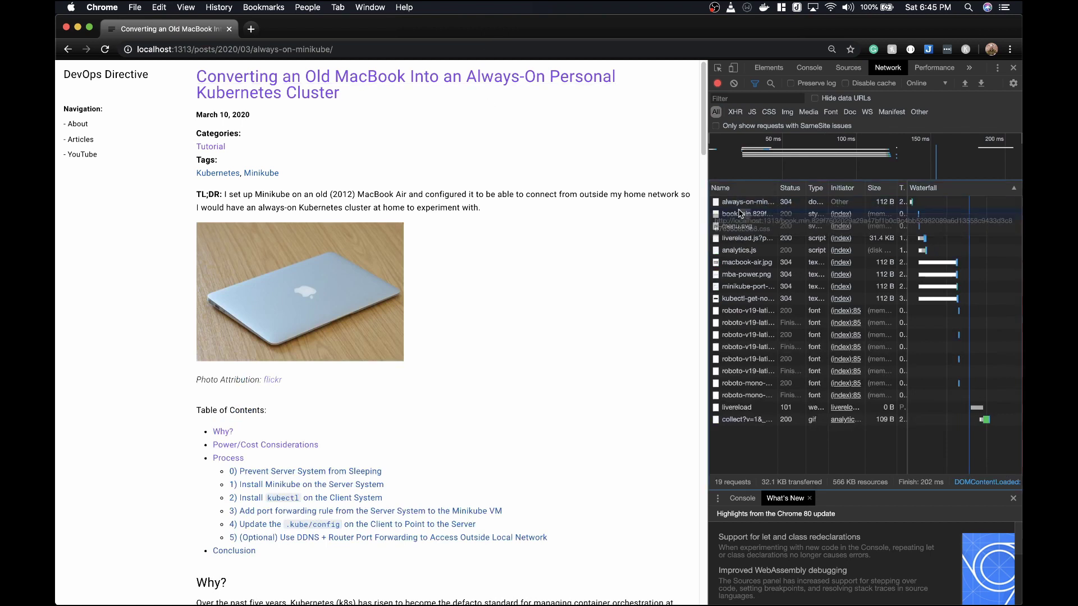
Save all captured requests as a HAR file in Downloads
{"action": "right_click", "coordinate": [741, 213]}
{"action": "left_click", "coordinate": [788, 357]}
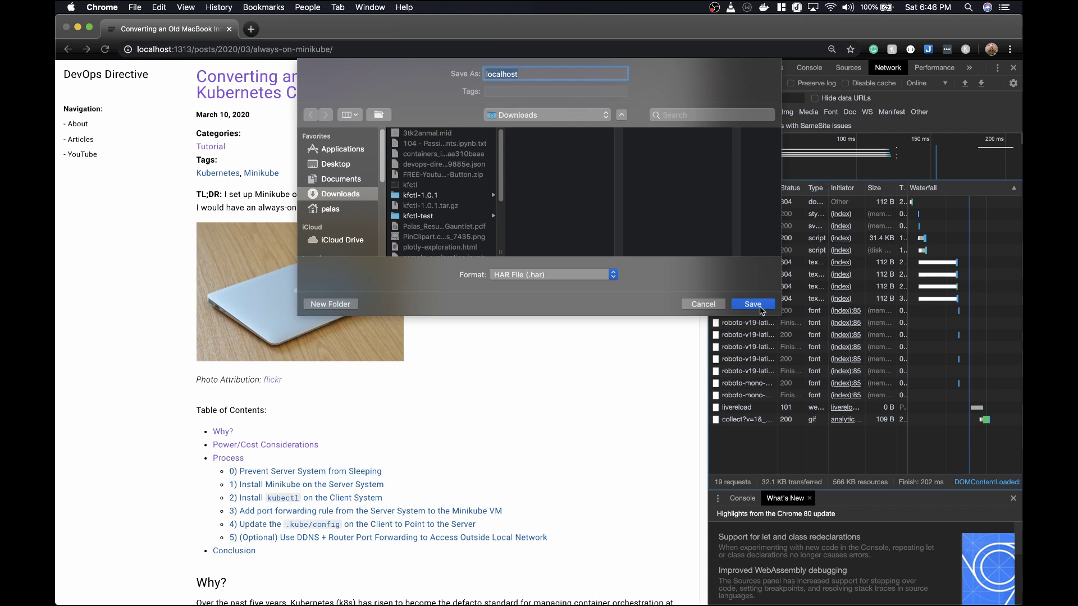
{"action": "left_click", "coordinate": [760, 306]}
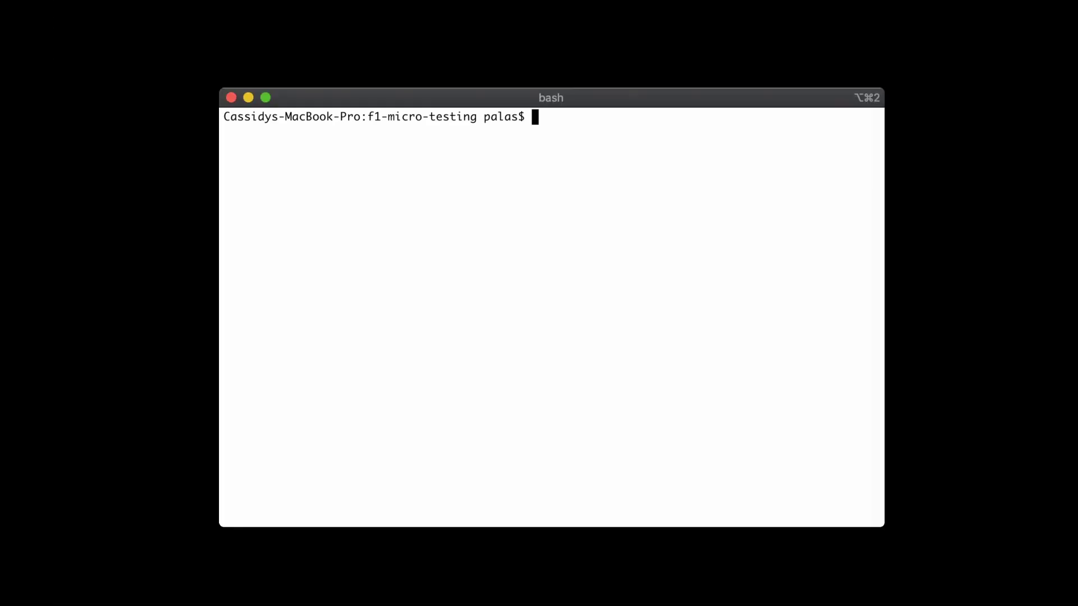
{"action": "type", "text": "ls"}
Run k6 convert devopsdirective.har > test-script.js, confirm it with ls, and open it in VS Code
{"action": "key", "text": "Return"}
{"action": "type", "text": "k"}
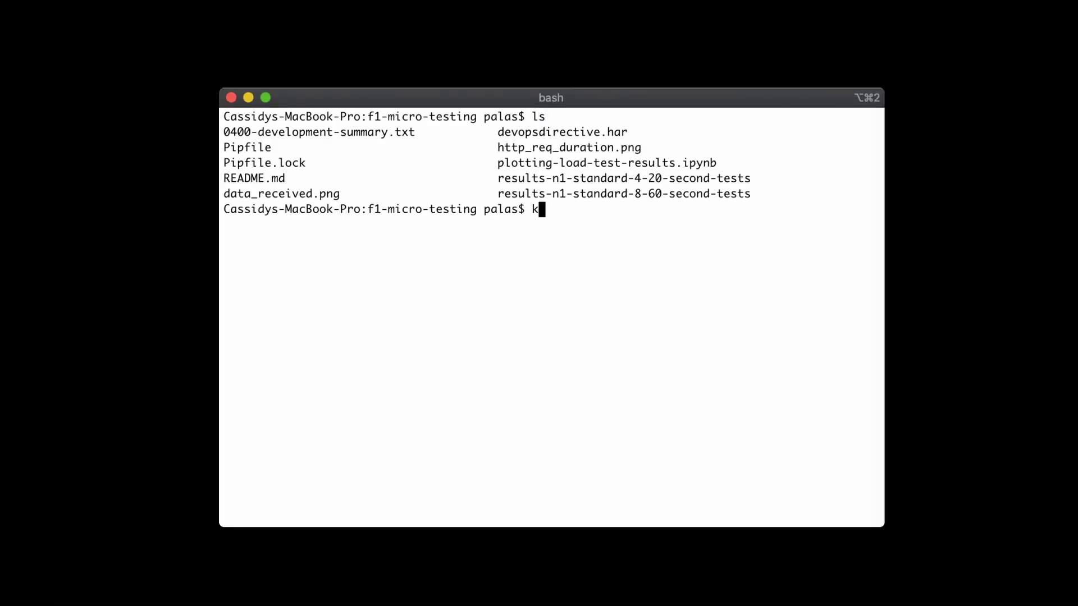
{"action": "type", "text": "6 convert "}
{"action": "type", "text": "de"}
{"action": "key", "text": "Tab"}
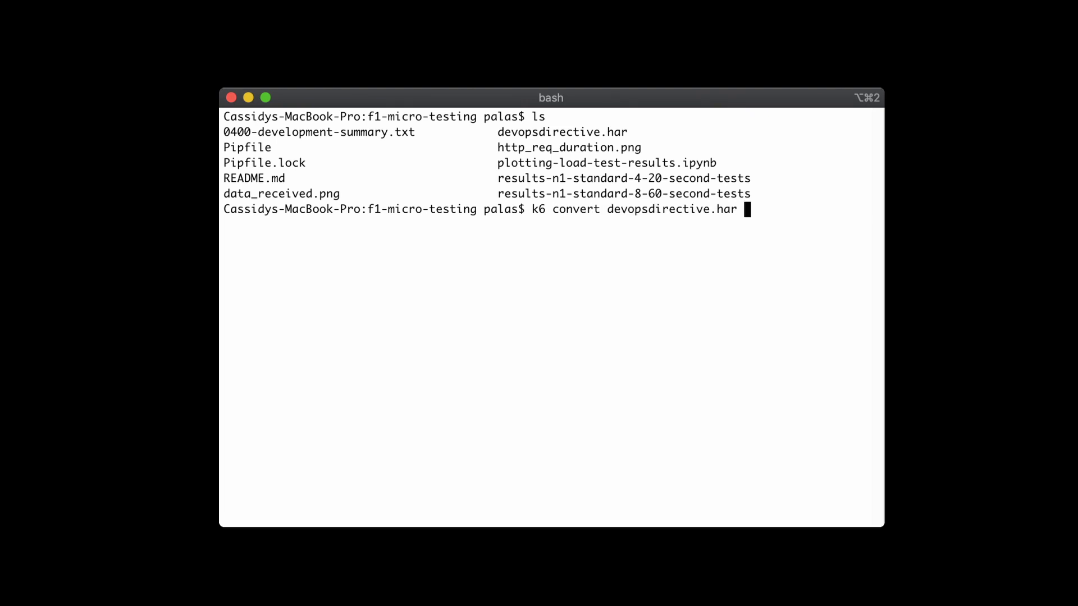
{"action": "type", "text": "> test-script.js"}
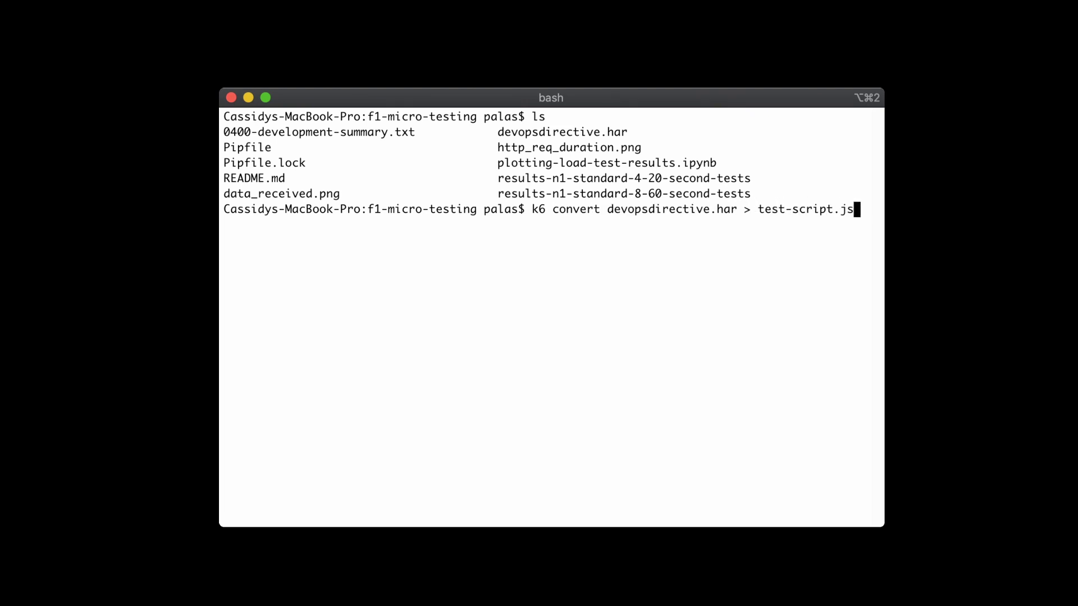
{"action": "key", "text": "Return"}
{"action": "type", "text": "ls"}
{"action": "key", "text": "Return"}
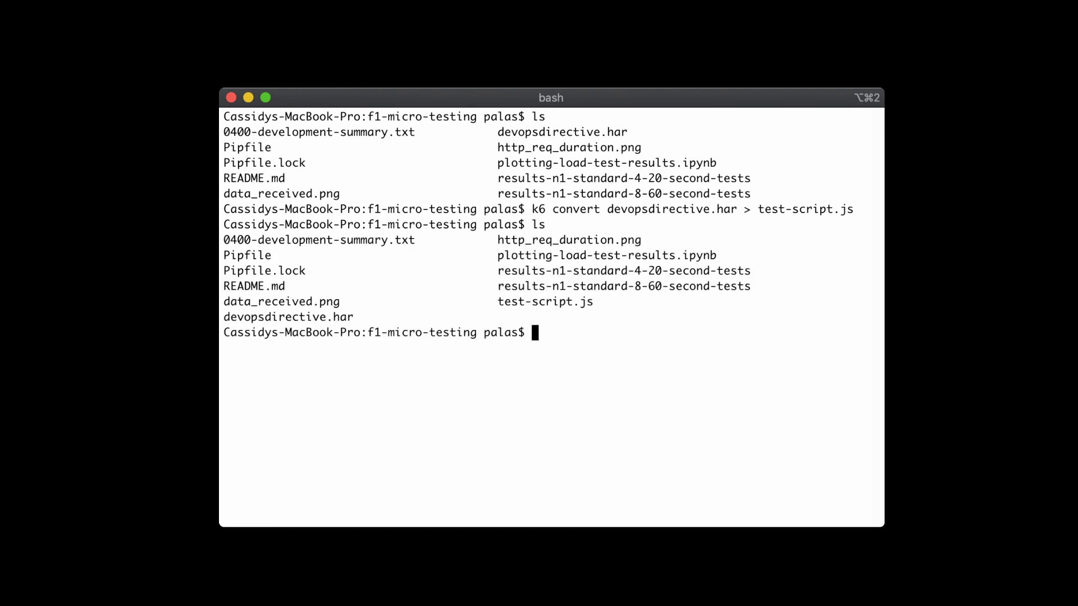
{"action": "double_click", "coordinate": [545, 302]}
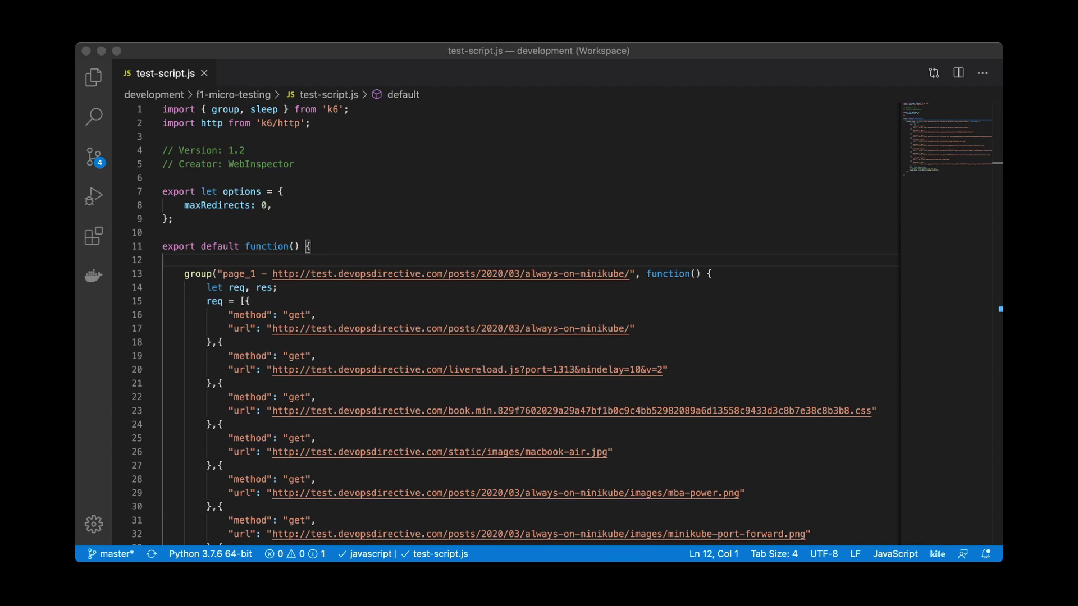
{"action": "scroll", "coordinate": [238, 149], "scroll_direction": "down", "scroll_amount": 5}
Select the request array on lines 15 to 42 of test-script.js
{"action": "left_click", "coordinate": [239, 150]}
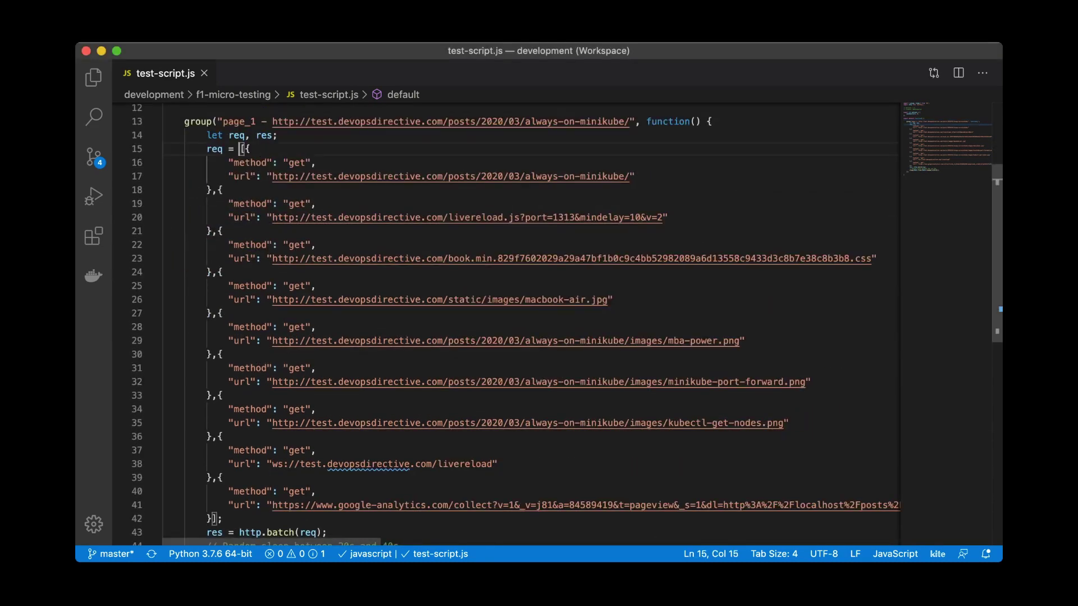
{"action": "left_click_drag", "start_coordinate": [239, 149], "coordinate": [223, 443]}
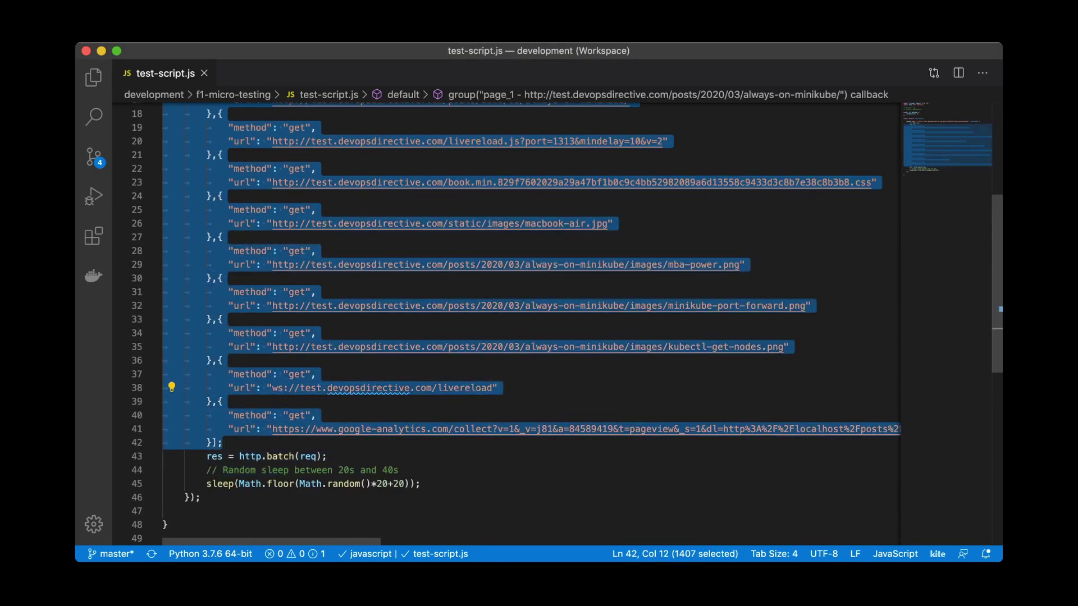
{"action": "scroll", "coordinate": [530, 321], "scroll_direction": "up", "scroll_amount": 3}
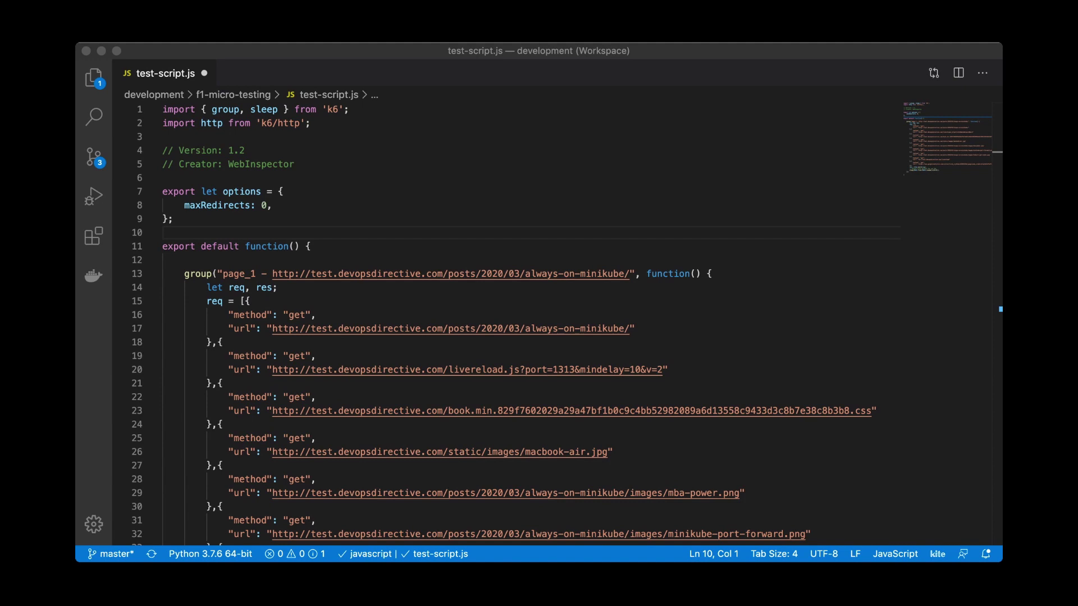
Start a stages list after maxRedirects with a 30s ramp-up to 50 users
{"action": "left_click", "coordinate": [272, 205]}
{"action": "key", "text": "Return"}
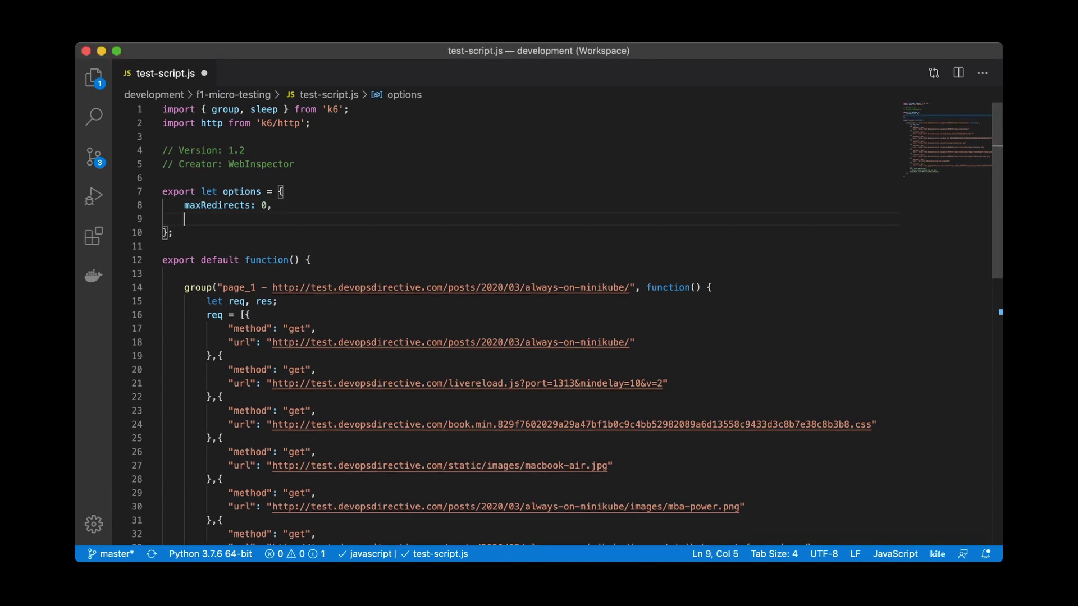
{"action": "type", "text": "stages: ["}
{"action": "key", "text": "Return"}
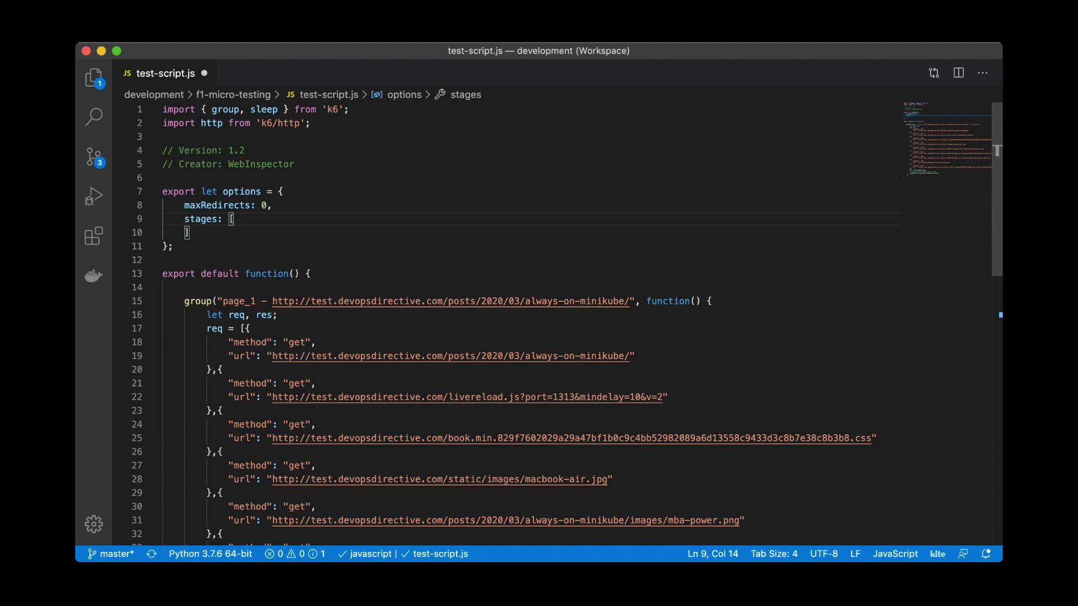
{"action": "key", "text": "Return"}
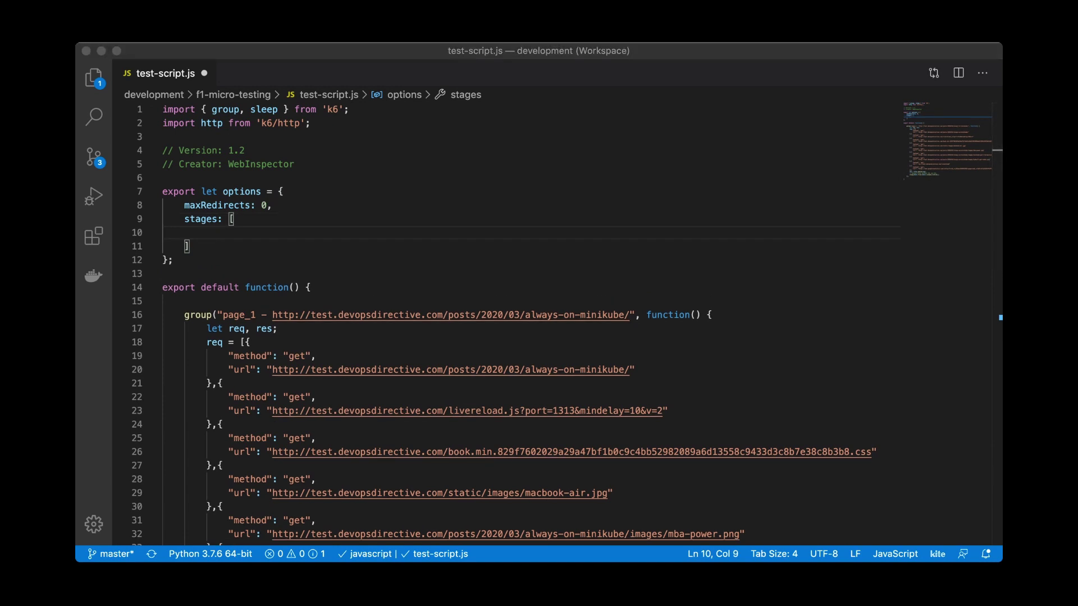
{"action": "key", "text": "super+Tab"}
Add a 1m hold at 50 users and a 30s ramp-down to 0 users
{"action": "type", "text": "{ target: 50, duration: \"30s\" },"}
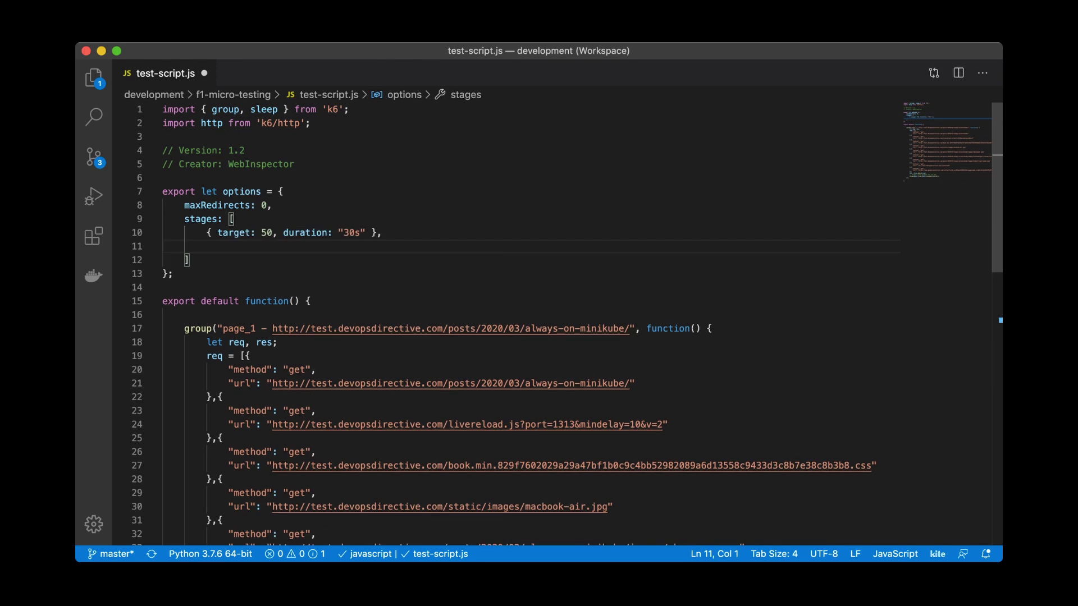
{"action": "key", "text": "super+Tab"}
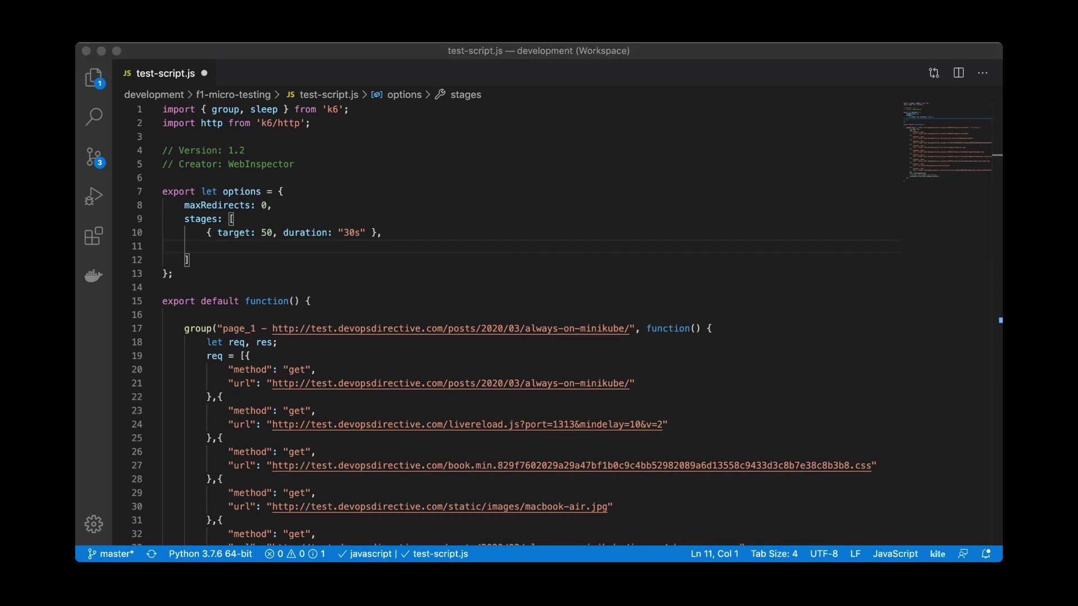
{"action": "type", "text": "{ target: 50, duration: \"1m\" },"}
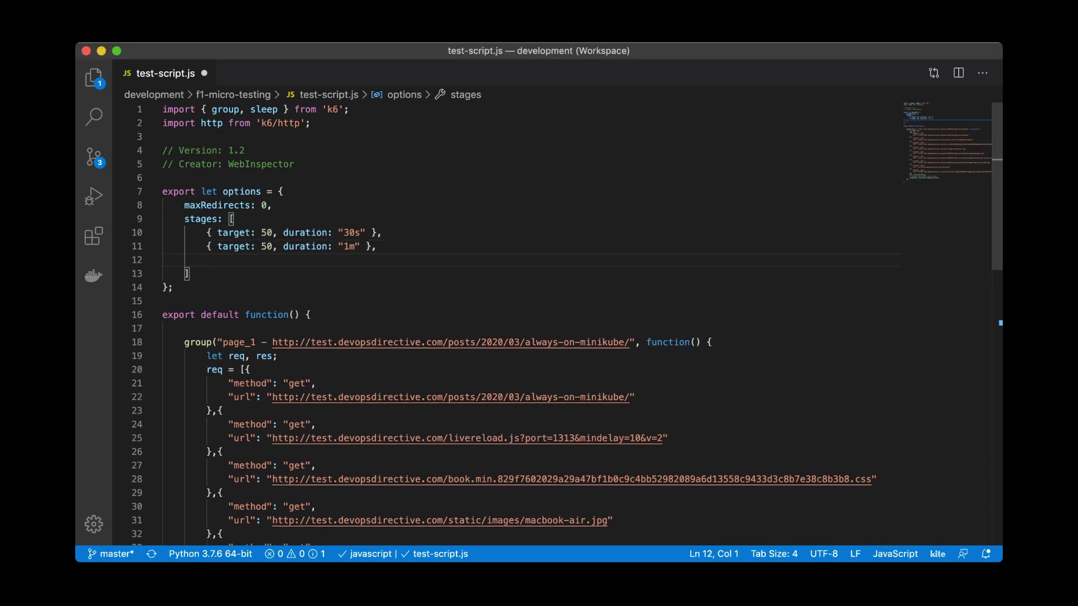
{"action": "key", "text": "super+Tab"}
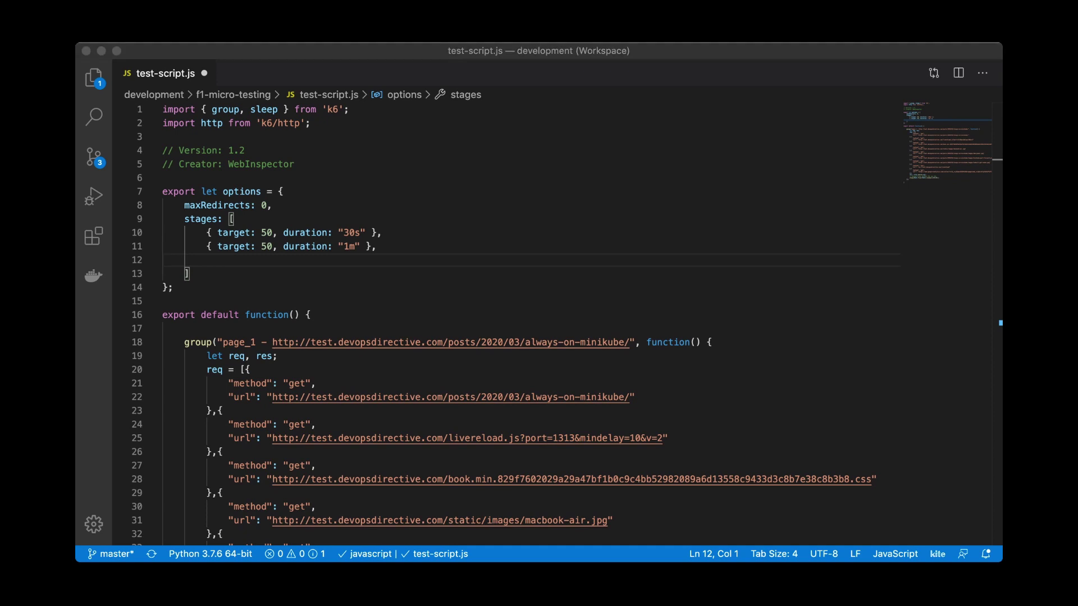
{"action": "key", "text": "super+Tab"}
{"action": "type", "text": "{ target: 0, duration: \"30s\" }"}
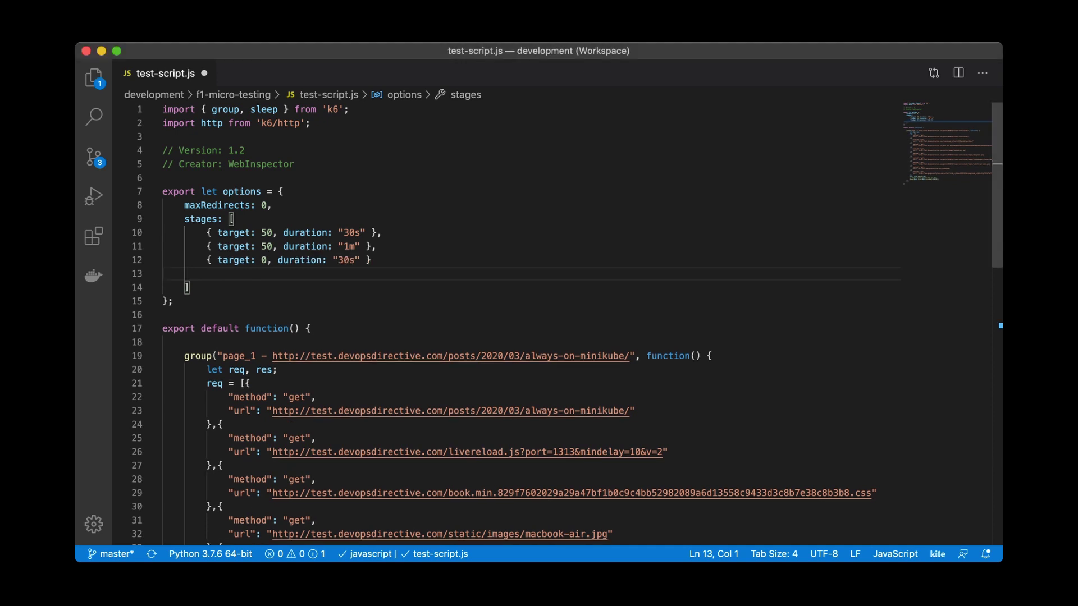
Remove the empty line after the last stage and save test-script.js
{"action": "key", "text": "Down"}
{"action": "key", "text": "Down"}
{"action": "key", "text": "Down"}
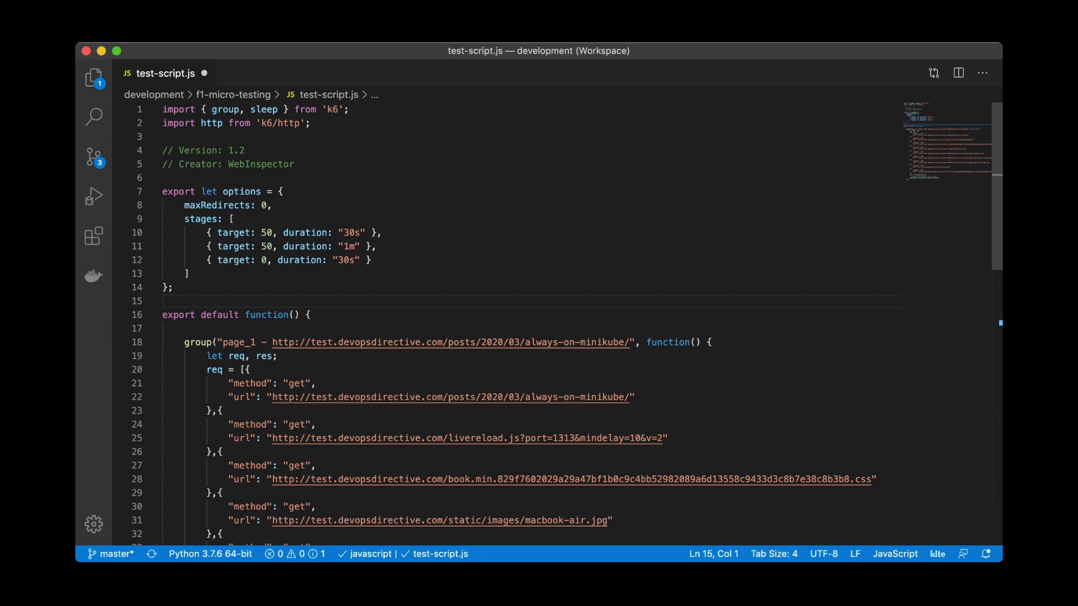
{"action": "key", "text": "super+s"}
{"action": "key", "text": "super+Tab"}
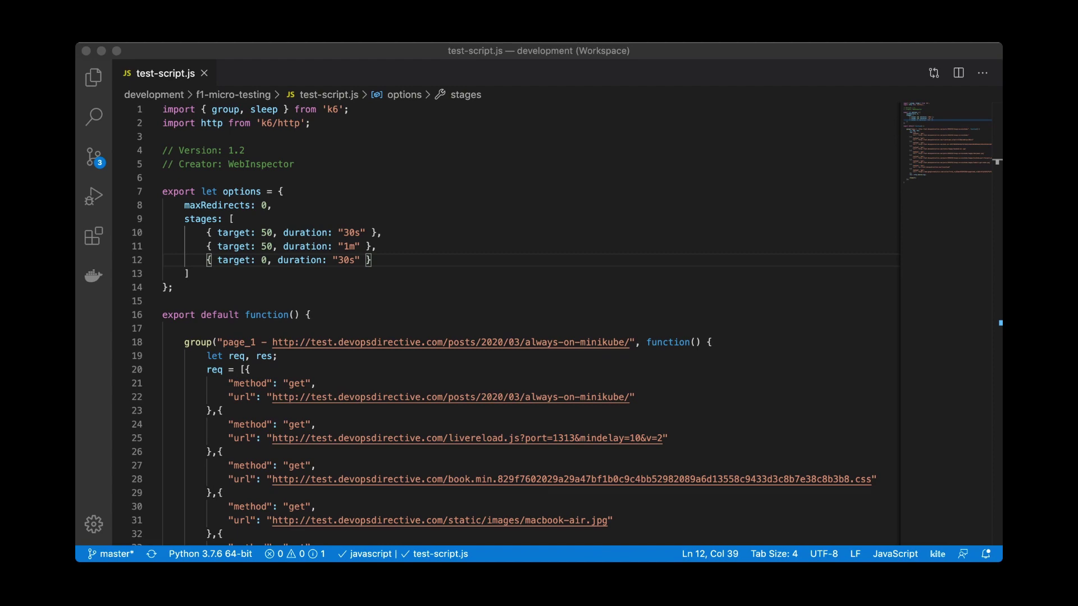
{"action": "key", "text": "super+Tab"}
{"action": "scroll", "coordinate": [531, 324], "scroll_direction": "down", "scroll_amount": 5}
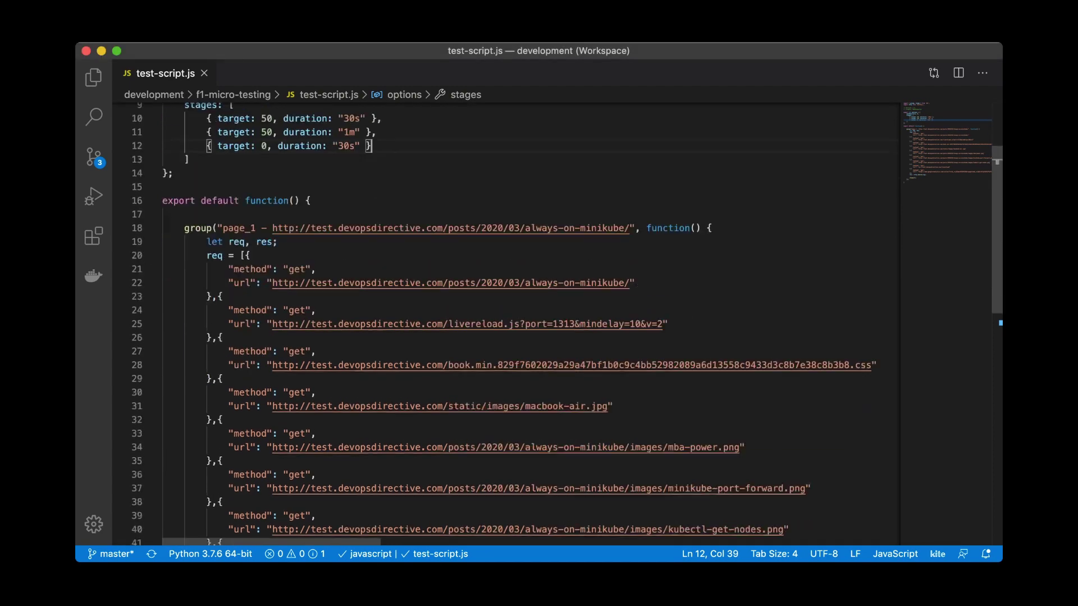
{"action": "scroll", "coordinate": [531, 324], "scroll_direction": "down", "scroll_amount": 3}
{"action": "scroll", "coordinate": [530, 325], "scroll_direction": "down", "scroll_amount": 4}
{"action": "scroll", "coordinate": [531, 324], "scroll_direction": "down", "scroll_amount": 1}
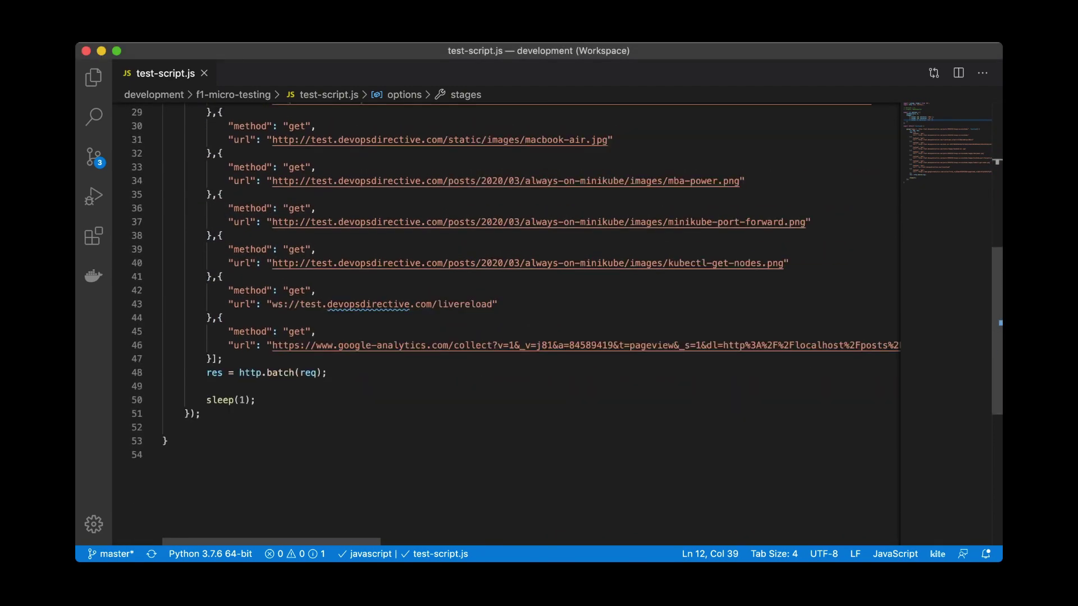
Replace sleep(1) with sleep(Math.floor(Math.random()*20+20)) and save the script
{"action": "left_click", "coordinate": [243, 401]}
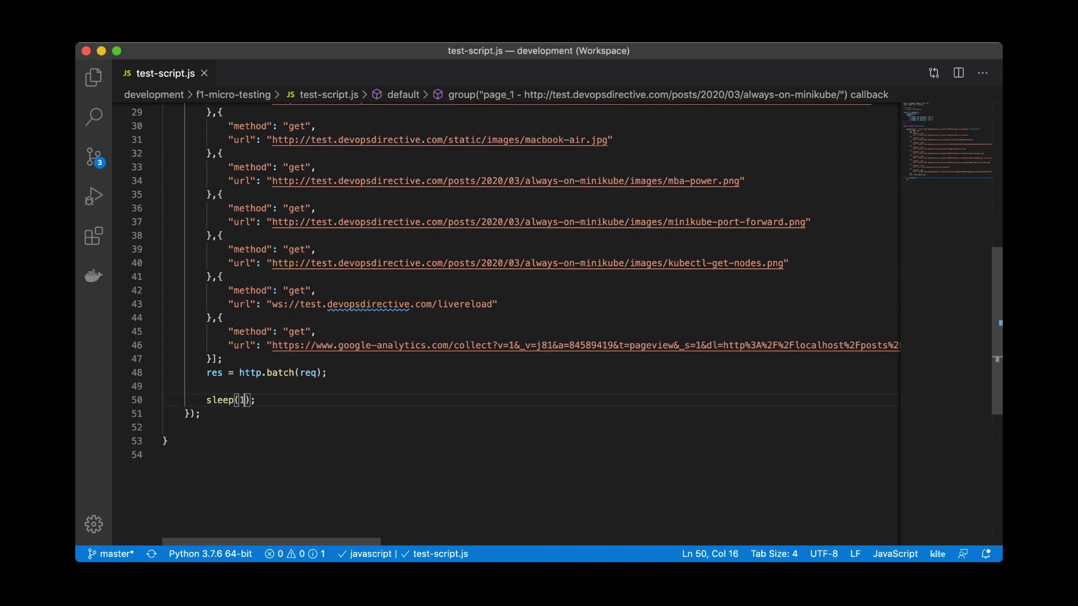
{"action": "key", "text": "BackSpace"}
{"action": "type", "text": "0.1"}
{"action": "key", "text": "super+Tab"}
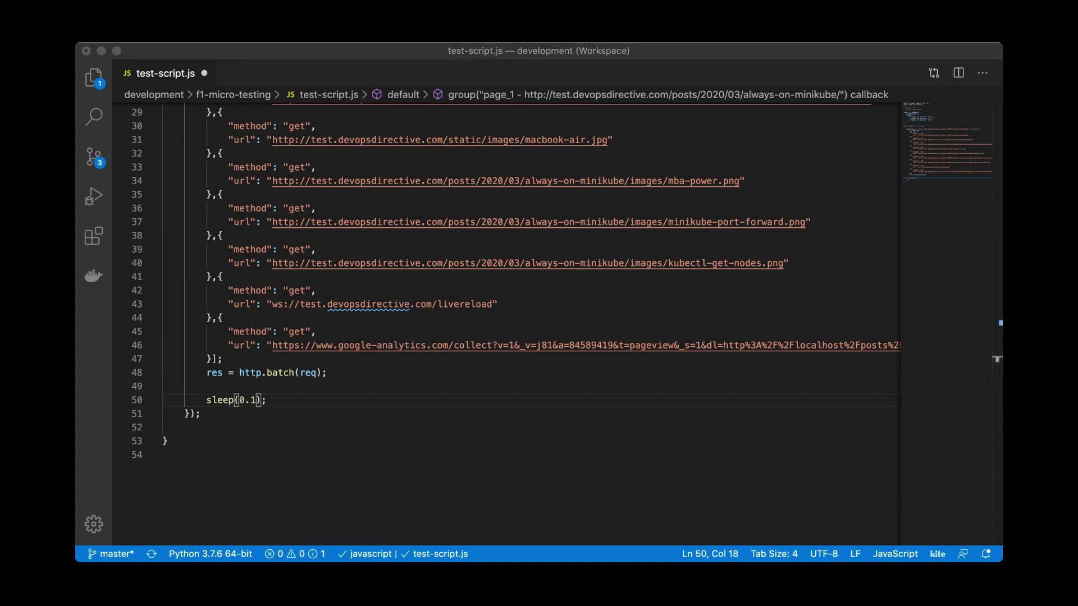
{"action": "key", "text": "super+Tab"}
{"action": "key", "text": "BackSpace"}
{"action": "key", "text": "BackSpace"}
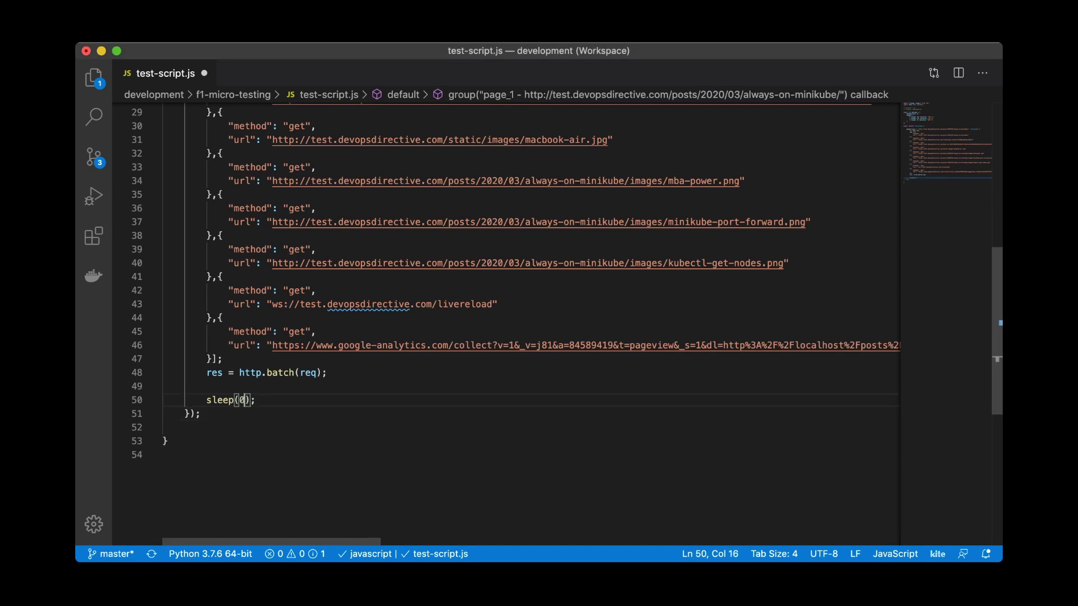
{"action": "key", "text": "BackSpace"}
{"action": "type", "text": "Math.floor(Math.random()*20+20"}
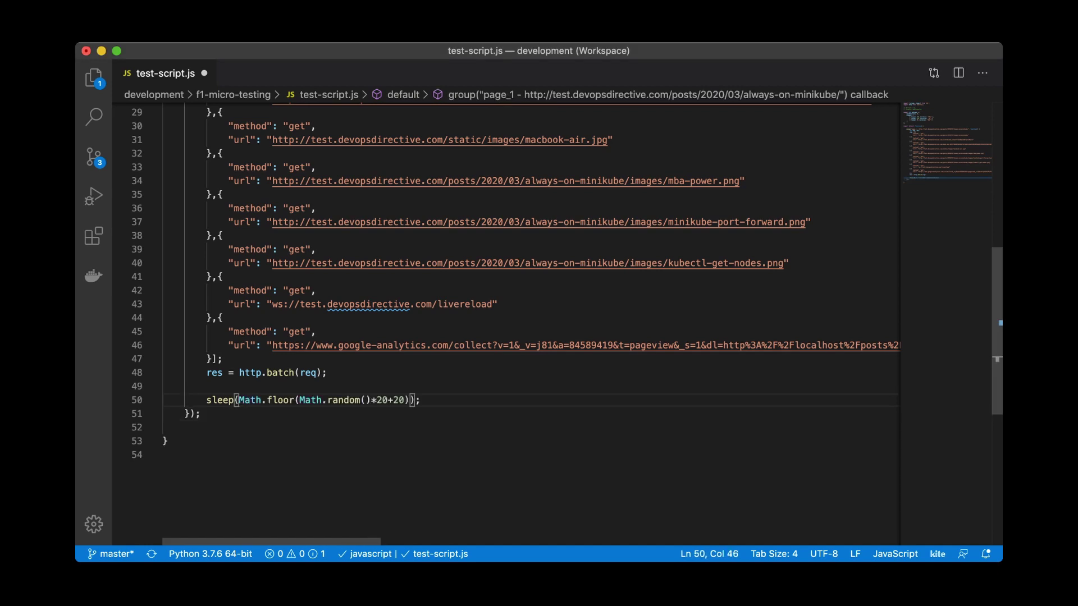
{"action": "key", "text": "Right"}
{"action": "key", "text": "Right"}
{"action": "key", "text": "super+s"}
{"action": "key", "text": "super+Tab"}
{"action": "type", "text": "ls"}
Run ls, then k6 run test-script.js, reaching 100% checks over 6058 requests
{"action": "key", "text": "Return"}
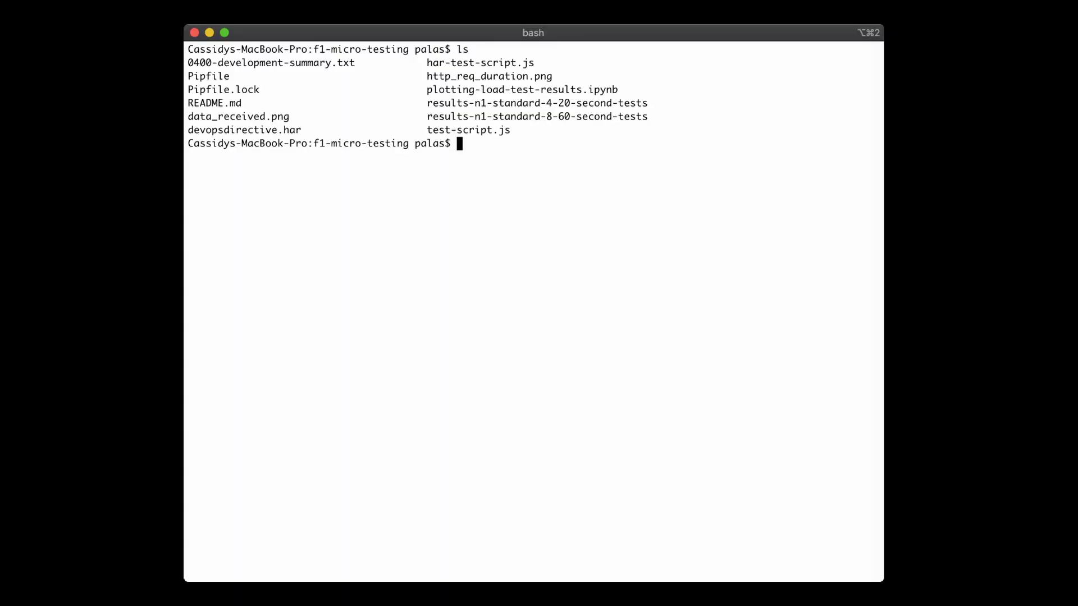
{"action": "type", "text": "k6 run "}
{"action": "type", "text": "te"}
{"action": "key", "text": "Tab"}
{"action": "key", "text": "Return"}
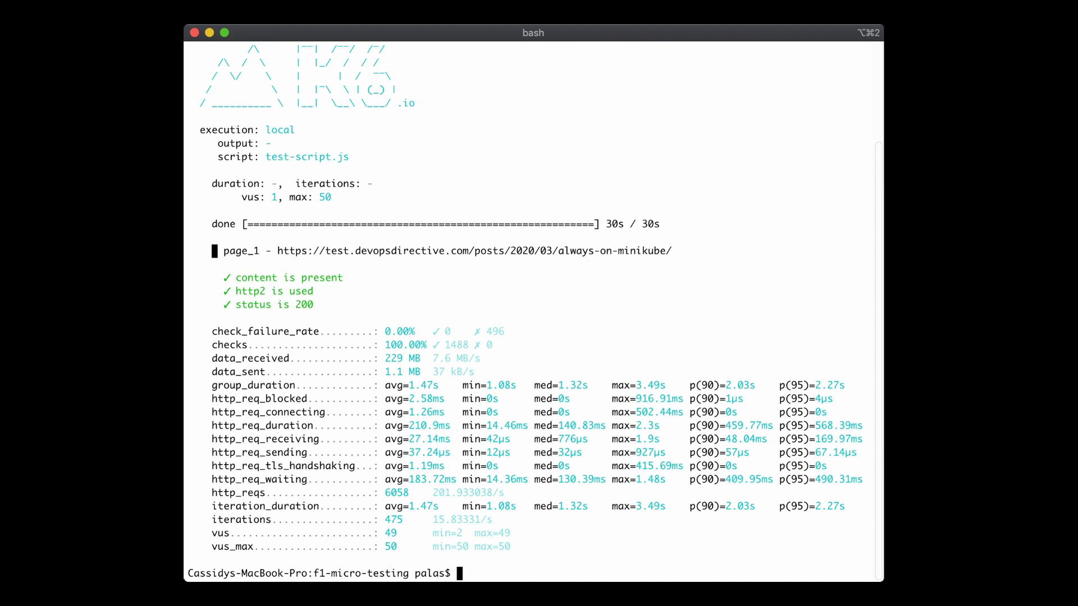
{"action": "left_click_drag", "start_coordinate": [207, 426], "coordinate": [320, 424]}
{"action": "left_click_drag", "start_coordinate": [382, 425], "coordinate": [452, 425]}
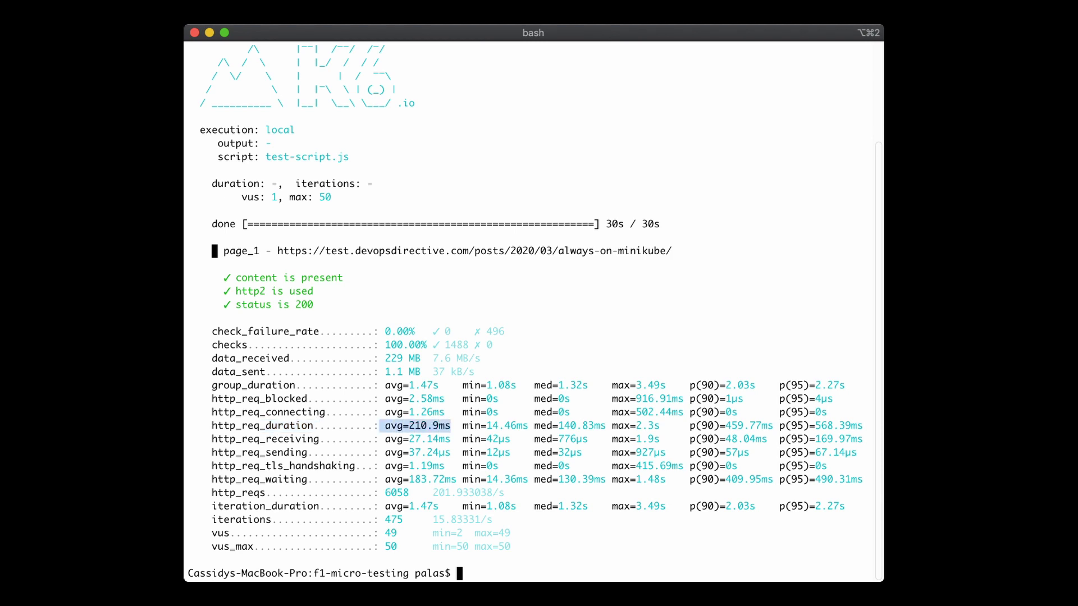
{"action": "left_click_drag", "start_coordinate": [689, 425], "coordinate": [862, 425]}
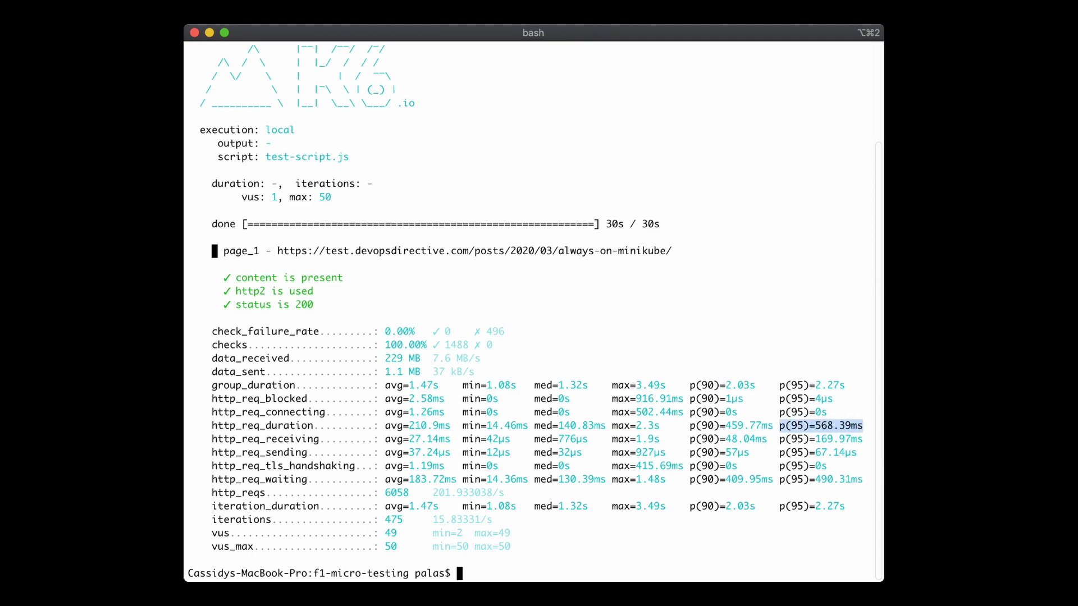